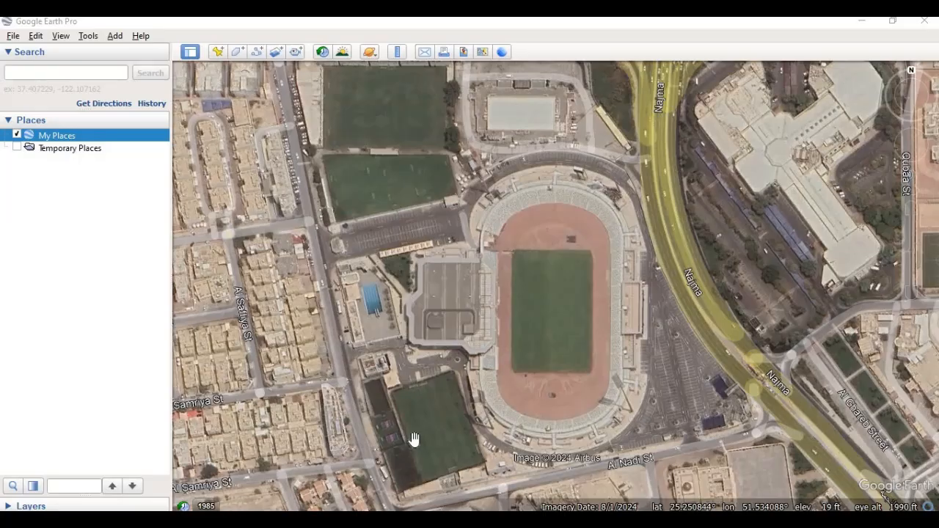
# - Create a new folder named Ahly under My Places
pyautogui.rightClick(120, 139)
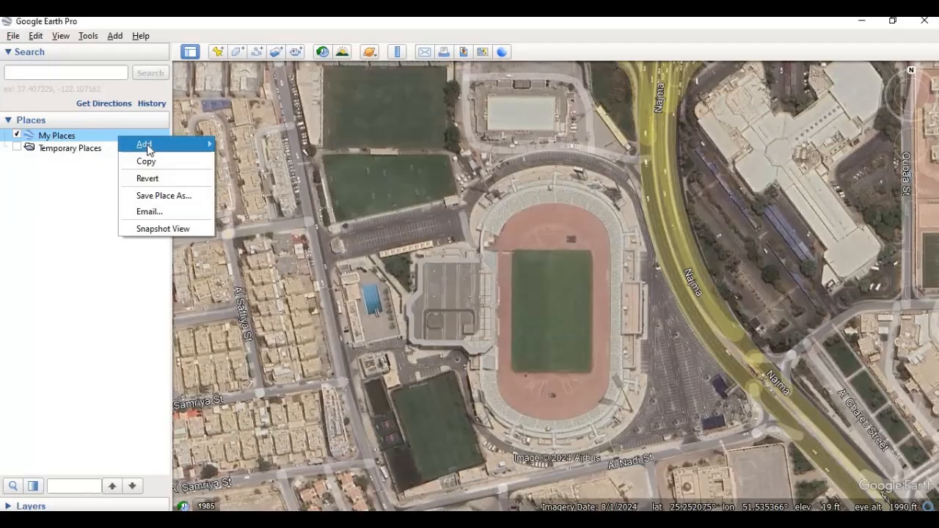
pyautogui.moveTo(148, 149)
pyautogui.click(263, 143)
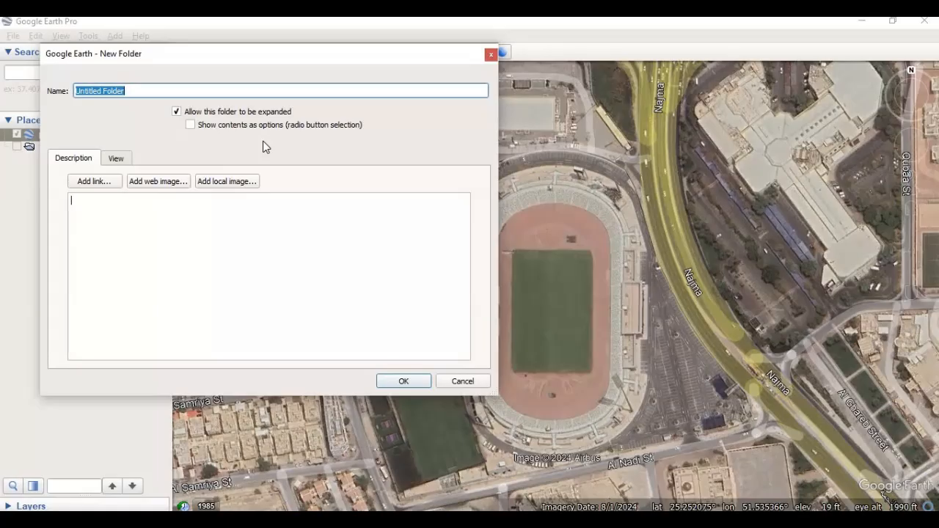
pyautogui.write('Ahly')
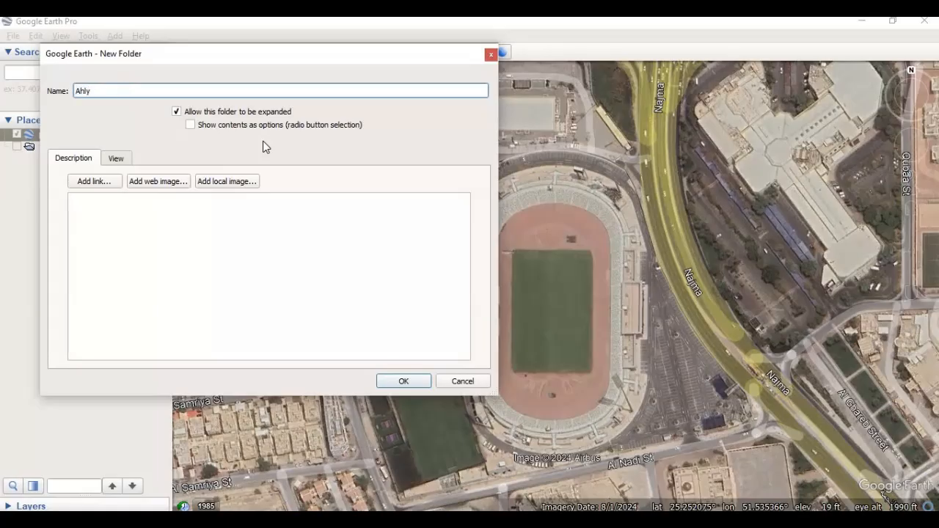
pyautogui.press('Return')
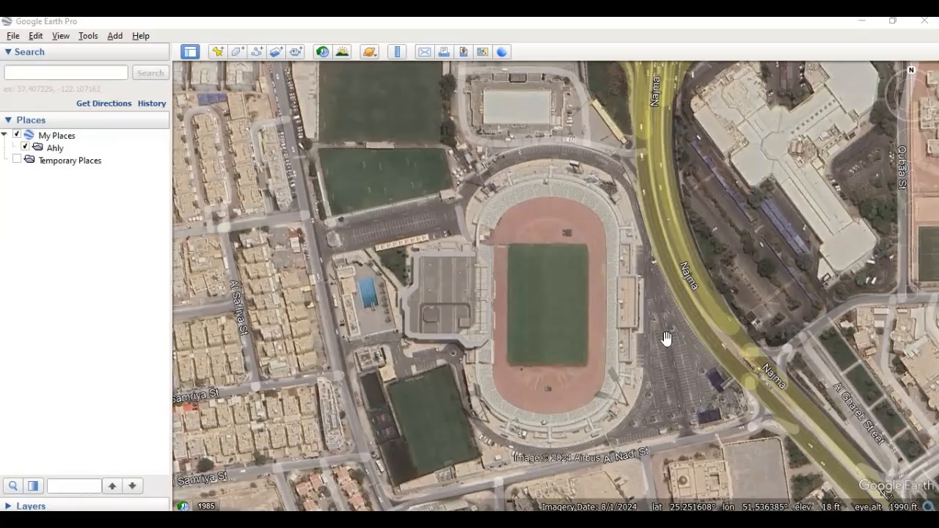
# - Draw a four-corner polygon in the Ahly folder around the green pitch inside the stadium's running track
pyautogui.click(55, 148)
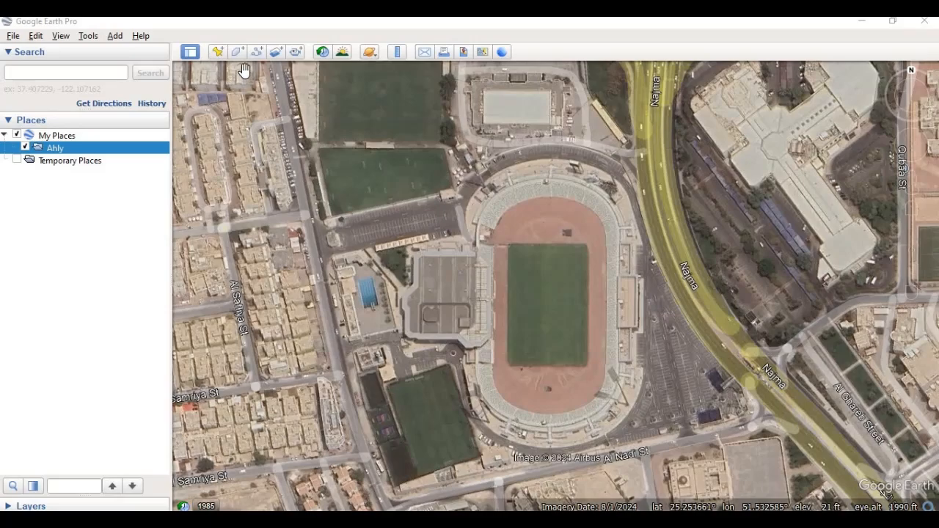
pyautogui.click(237, 51)
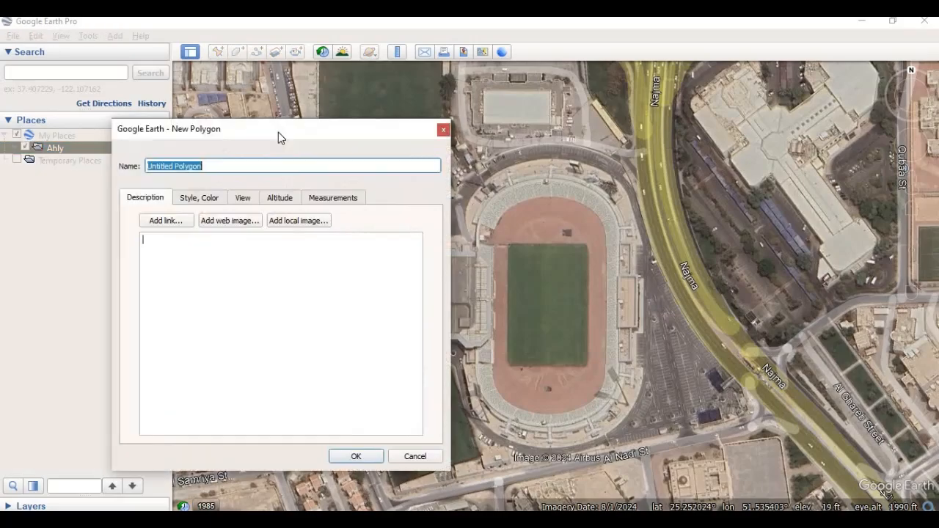
pyautogui.click(512, 247)
pyautogui.click(585, 247)
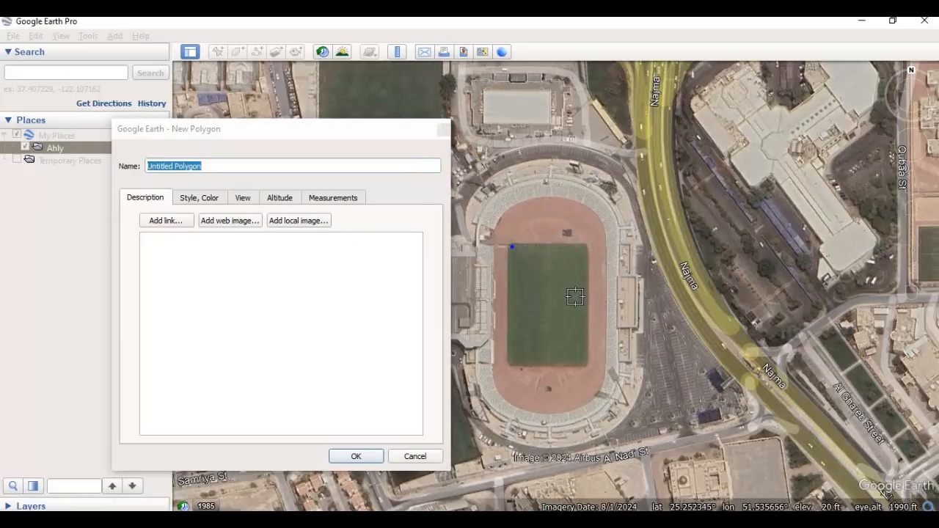
pyautogui.click(587, 364)
pyautogui.click(508, 365)
pyautogui.click(511, 249)
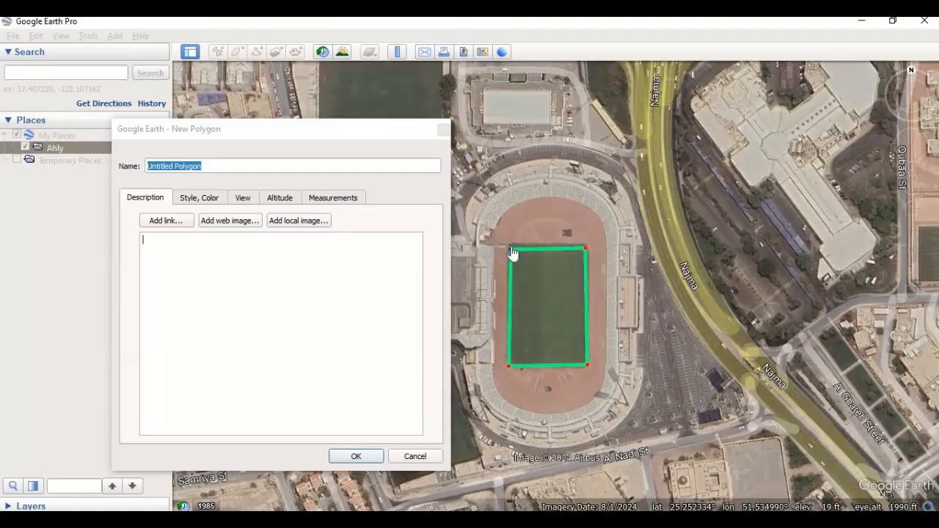
pyautogui.click(584, 248)
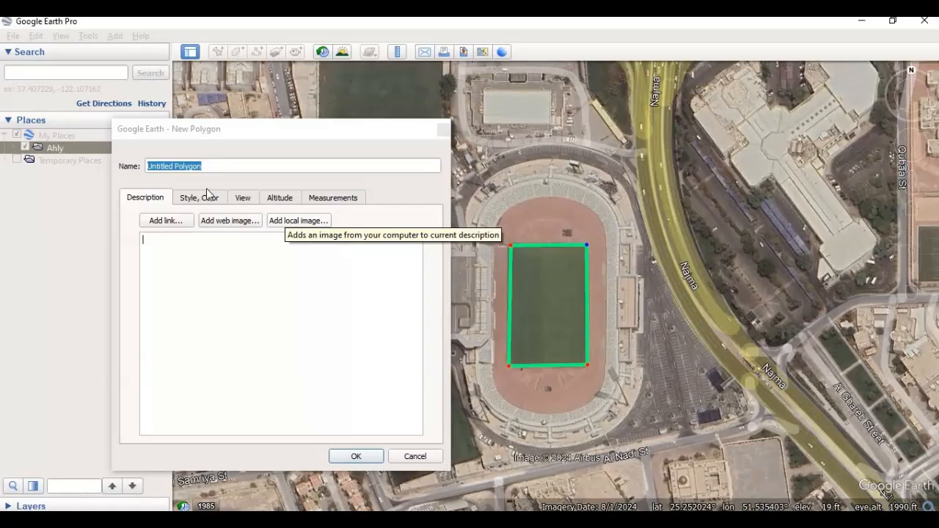
# - Name the pitch polygon [BDY] Playground and save it
pyautogui.moveTo(207, 170); pyautogui.dragTo(147, 166)
pyautogui.press('BackSpace')
pyautogui.write('[BD')
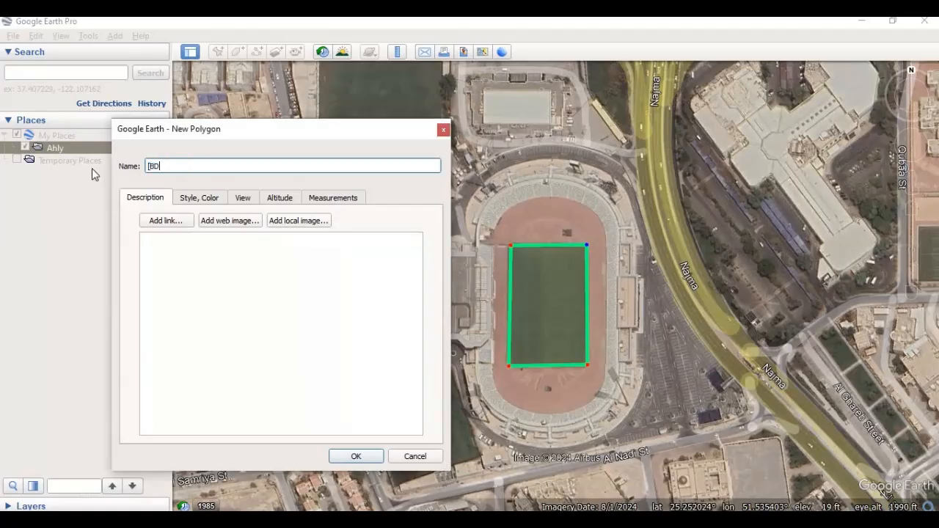
pyautogui.write('Y')
pyautogui.write('Playground')
pyautogui.click(354, 456)
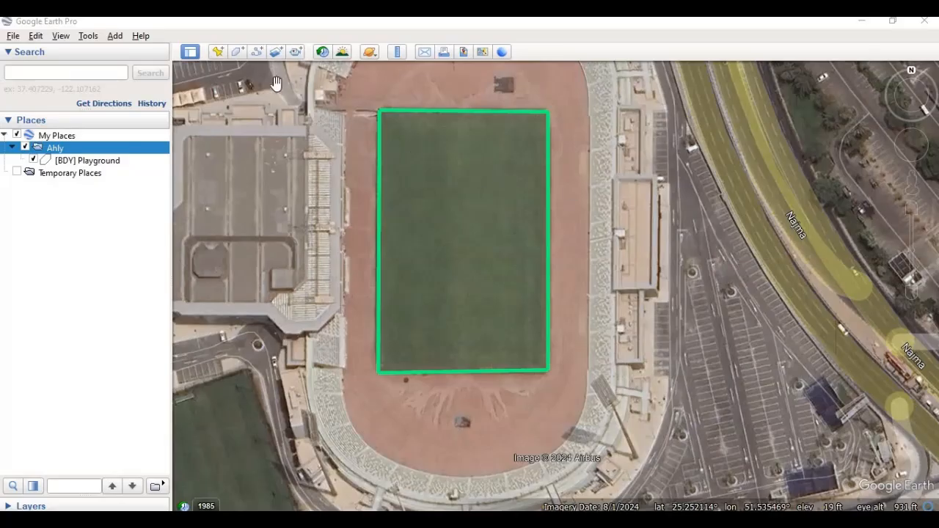
# - Draw an eight-point path along the stepped outer edge of the stand building east of the pitch, aligning its upper outer corner with the building
pyautogui.click(257, 53)
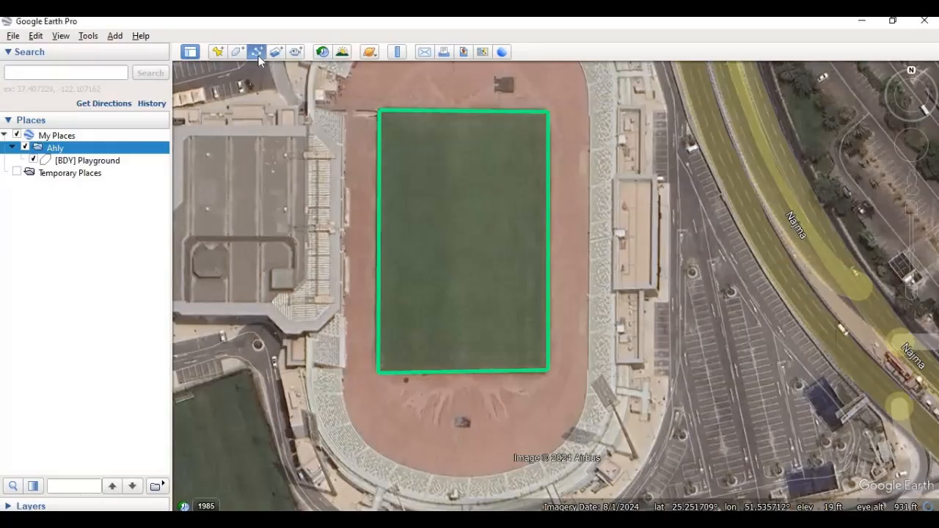
pyautogui.click(620, 109)
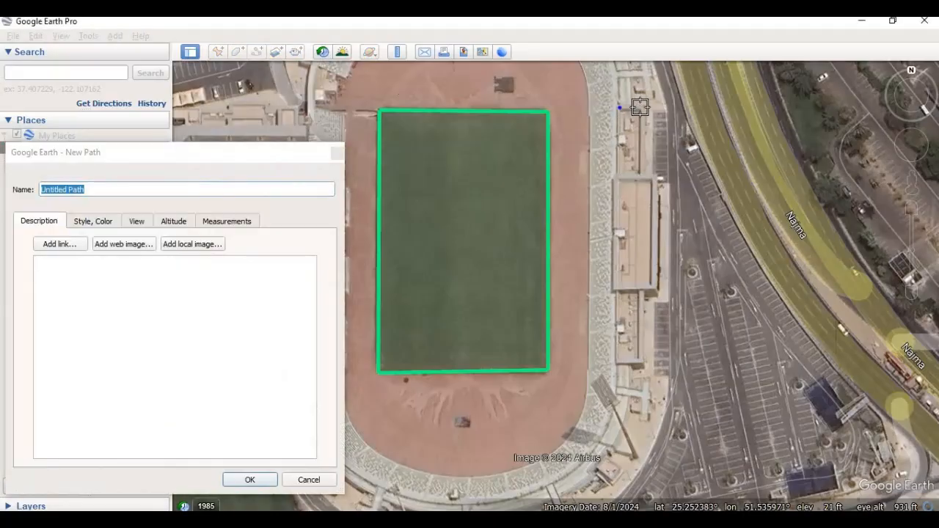
pyautogui.click(642, 109)
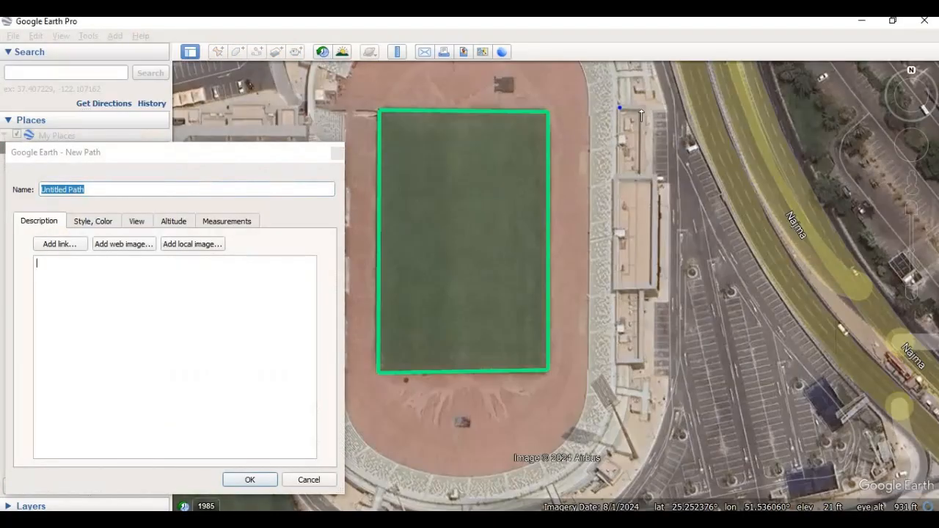
pyautogui.click(640, 175)
pyautogui.click(662, 179)
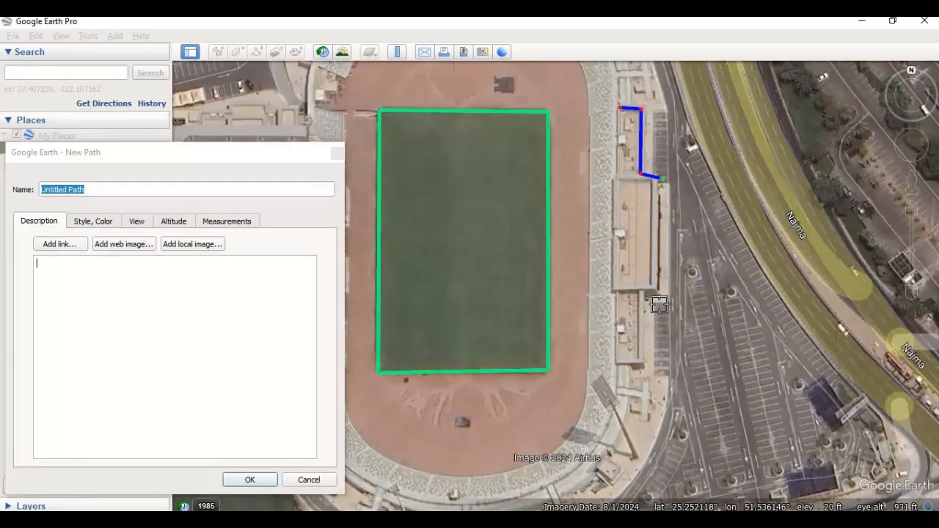
pyautogui.click(657, 286)
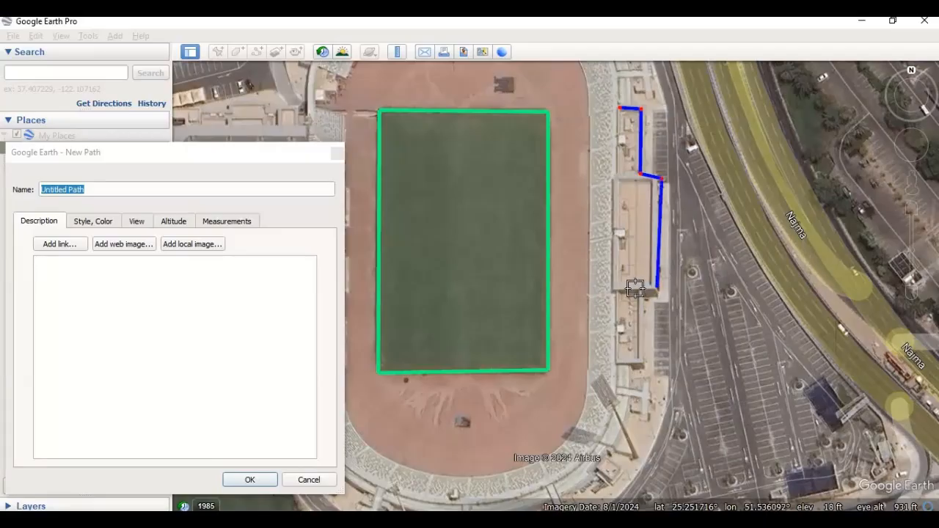
pyautogui.click(635, 289)
pyautogui.click(640, 360)
pyautogui.click(618, 360)
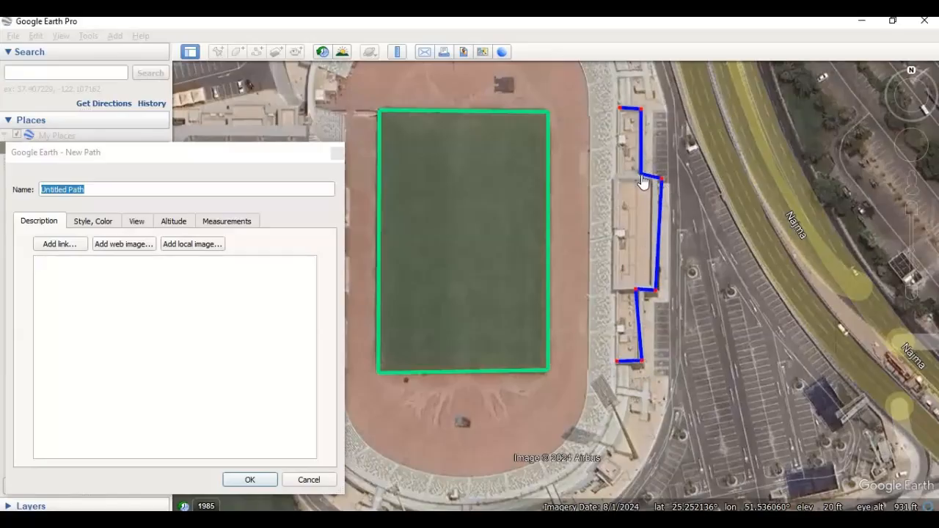
pyautogui.moveTo(661, 182); pyautogui.dragTo(657, 179)
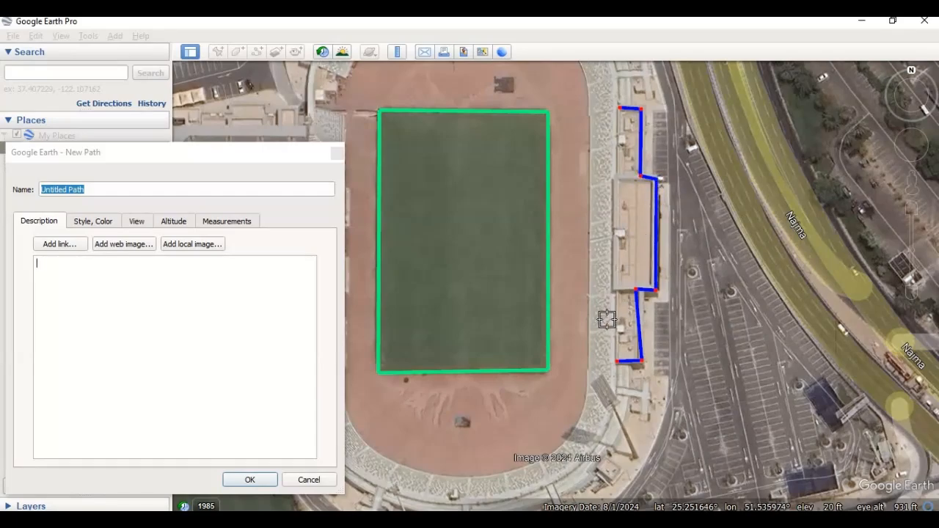
# - Name the path along the east stand [FNC] Fence_01 and save it
pyautogui.moveTo(96, 189); pyautogui.dragTo(17, 198)
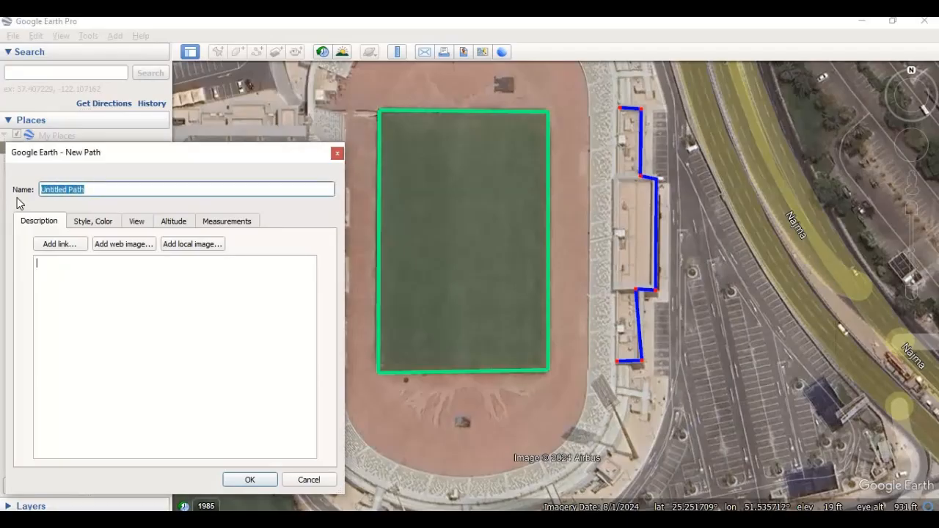
pyautogui.press('BackSpace')
pyautogui.write('[FNC] Fence_01')
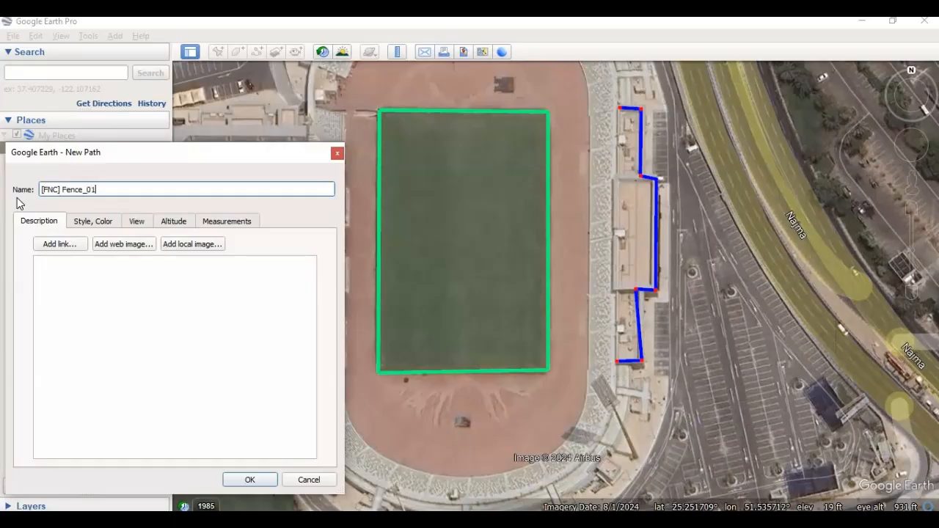
pyautogui.press('Tab')
pyautogui.click(262, 480)
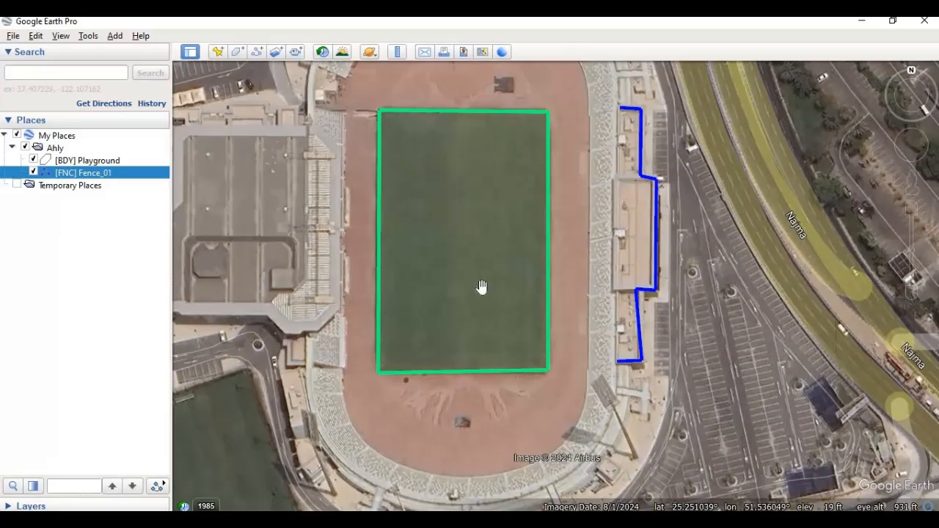
# - Add a placemark at the base of the lamp post southeast of the stadium, at latitude 25.251088° and longitude 51.536046°
pyautogui.click(217, 53)
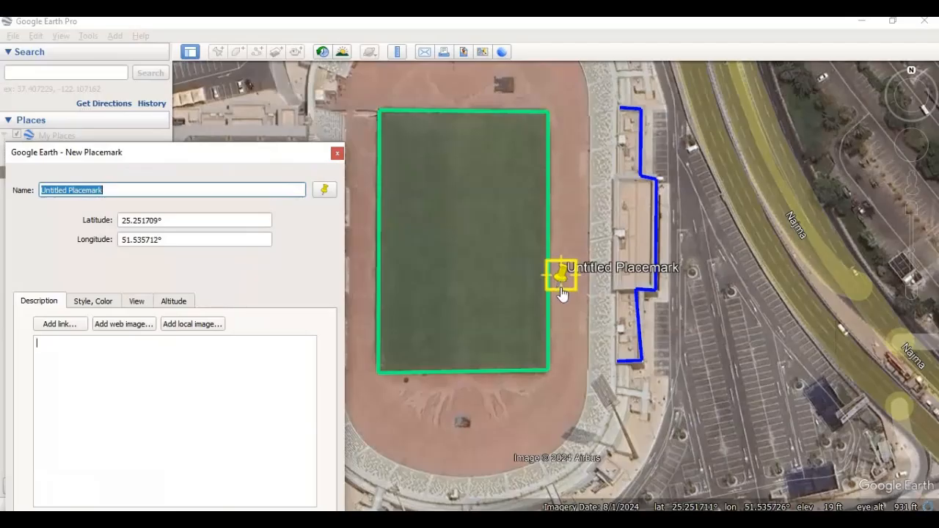
pyautogui.moveTo(561, 294); pyautogui.dragTo(642, 460)
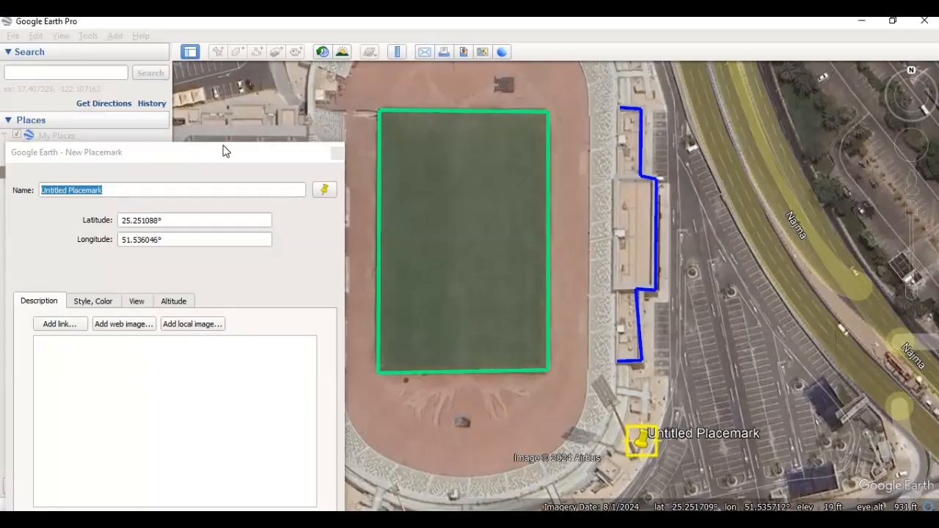
pyautogui.moveTo(223, 147); pyautogui.dragTo(268, 131)
# - Name the lamp post placemark [LP] Lamp_Post_01 and save it
pyautogui.moveTo(154, 176); pyautogui.dragTo(55, 181)
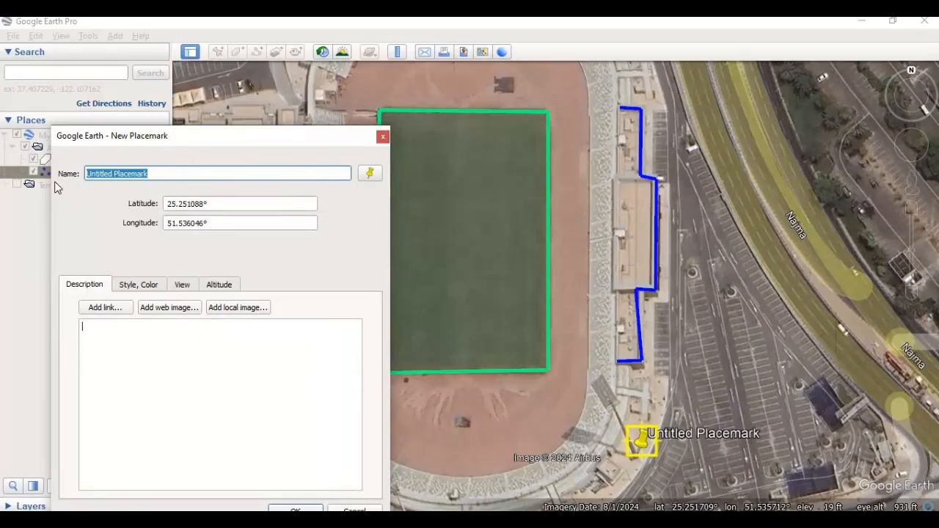
pyautogui.press('BackSpace')
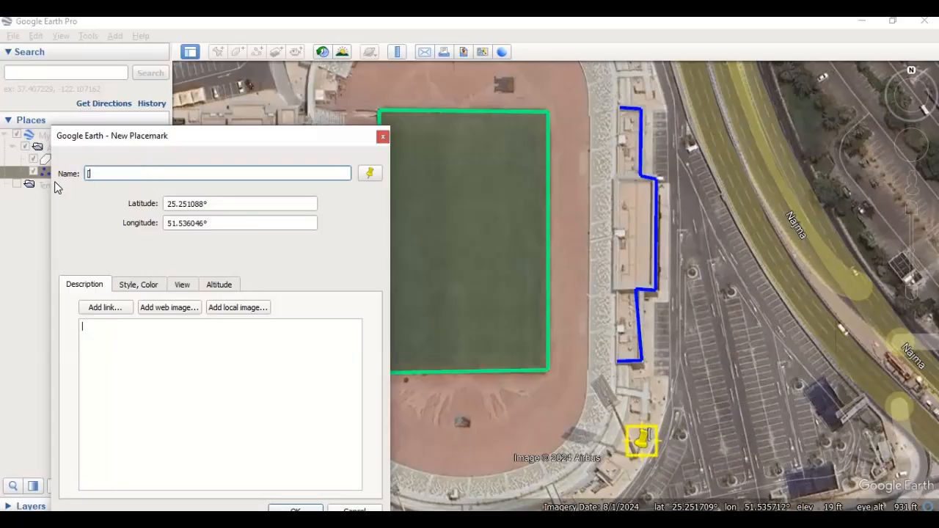
pyautogui.write('[LP] Lamp')
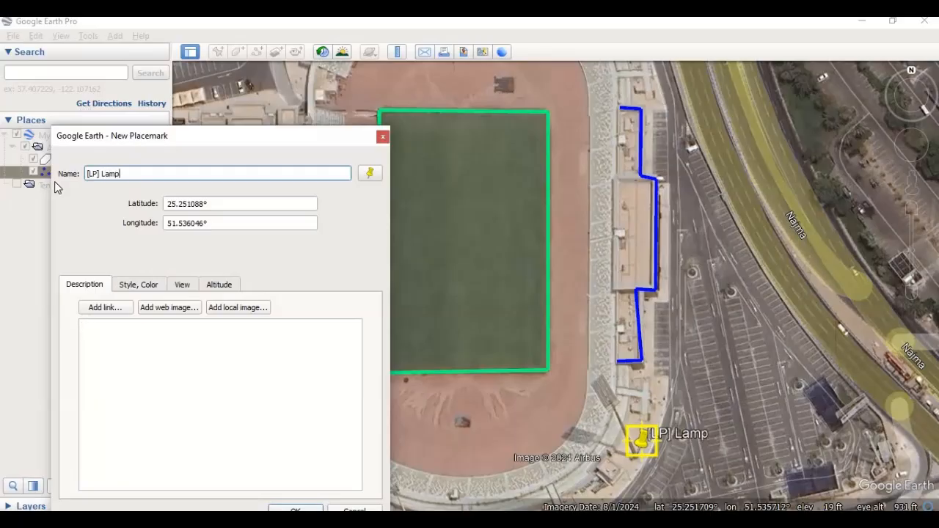
pyautogui.write('_Post_01')
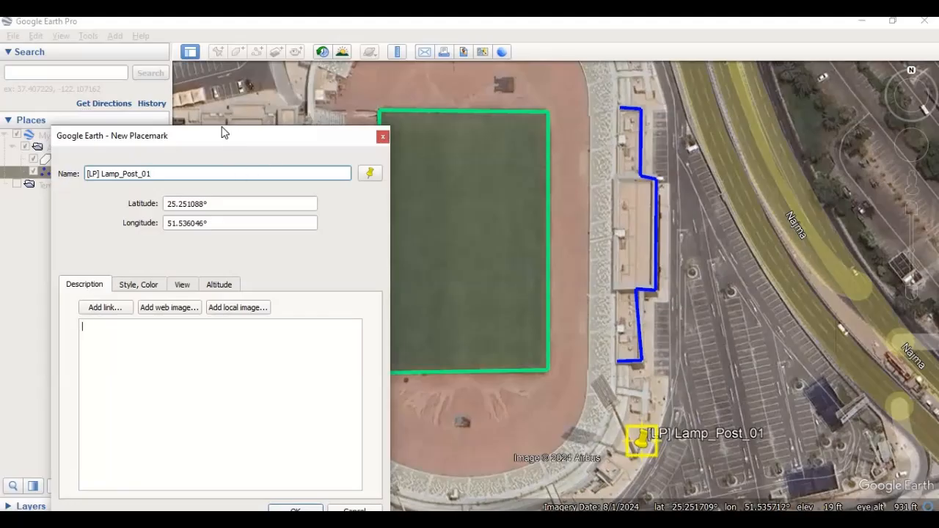
pyautogui.moveTo(223, 129); pyautogui.dragTo(220, 105)
pyautogui.click(286, 488)
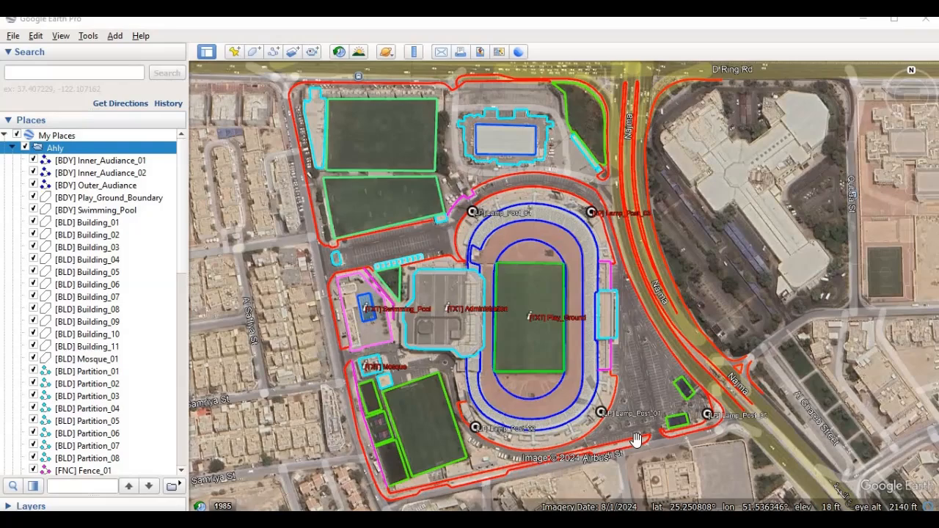
# - Save the complete Ahly folder as Ahly.kml in the Kml format
pyautogui.rightClick(86, 150)
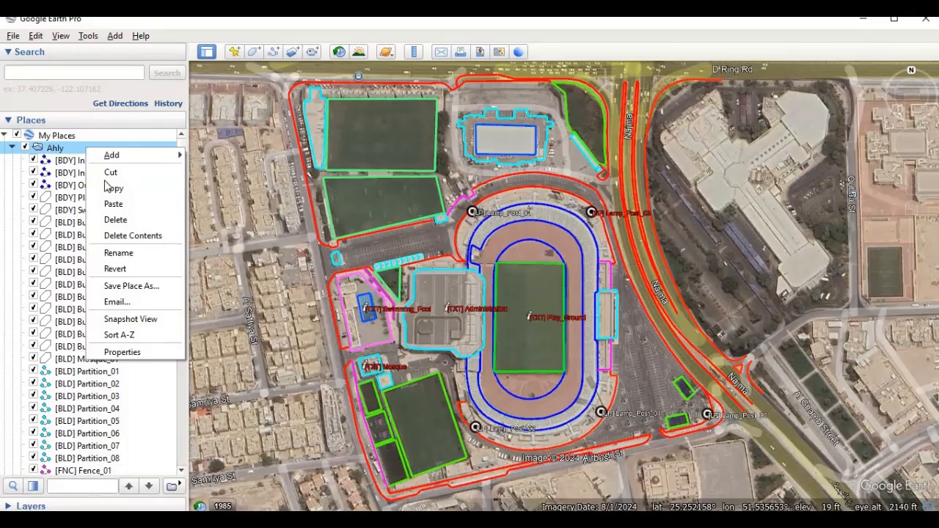
pyautogui.click(163, 287)
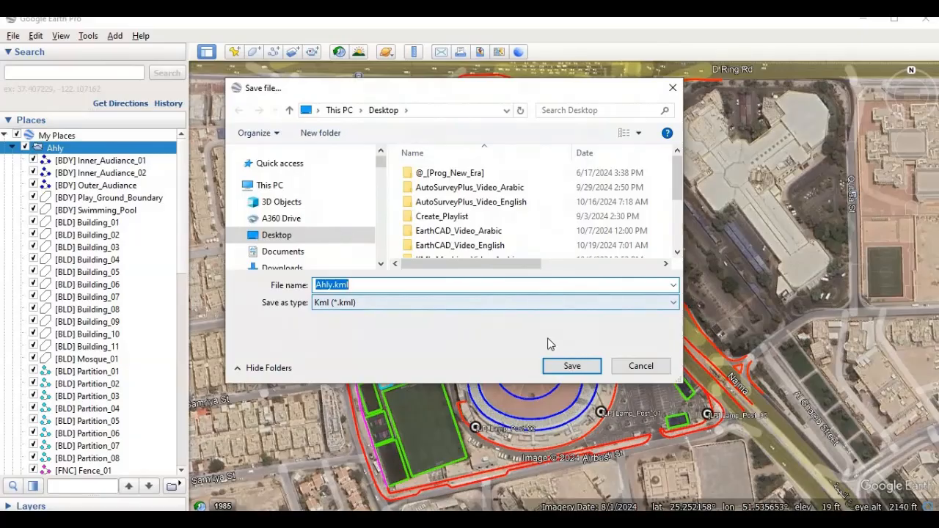
pyautogui.click(559, 306)
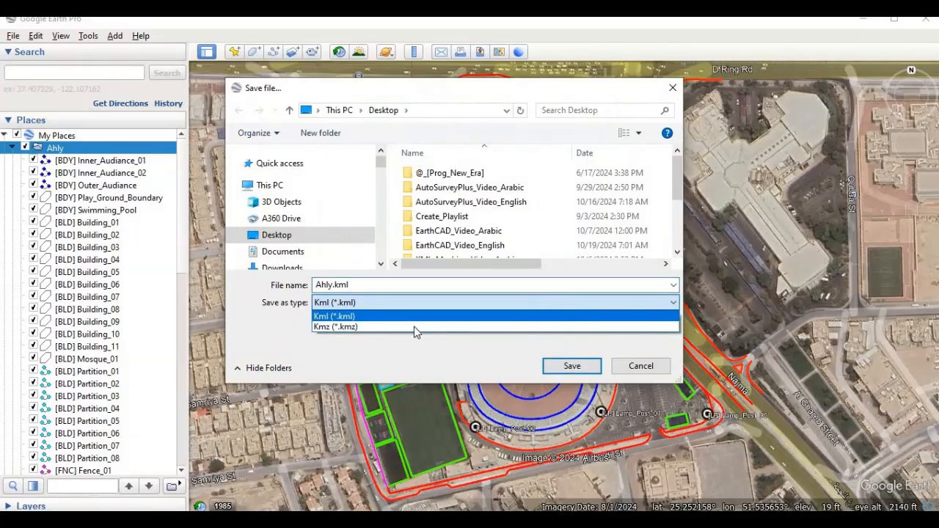
pyautogui.click(541, 316)
pyautogui.click(569, 366)
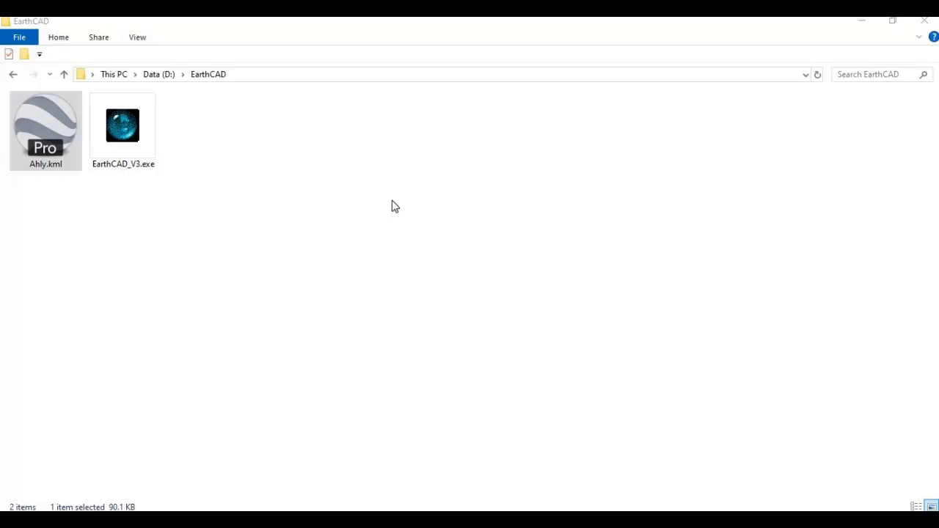
# - Switch to EarthCAD by launching EarthCAD_V3.exe, view its coordinate system definition settings, and close them without changes
pyautogui.doubleClick(129, 123)
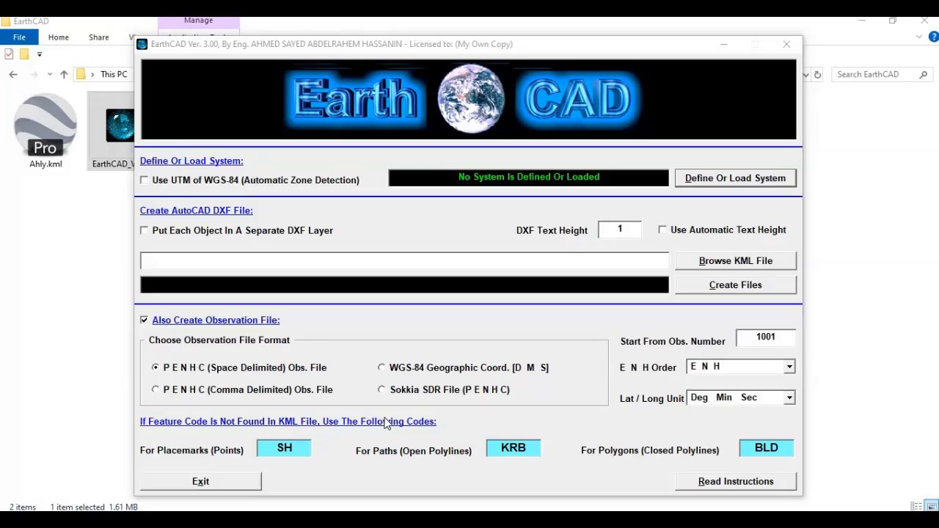
pyautogui.click(717, 183)
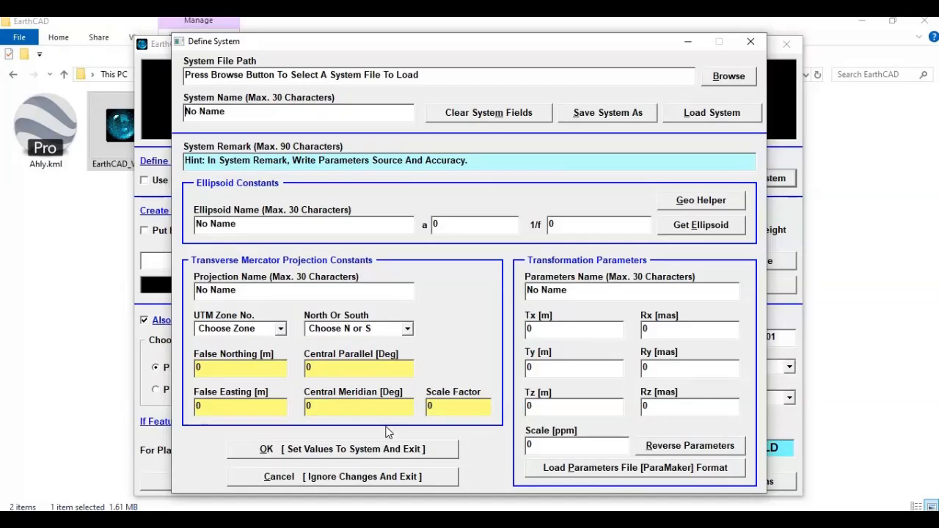
pyautogui.click(340, 477)
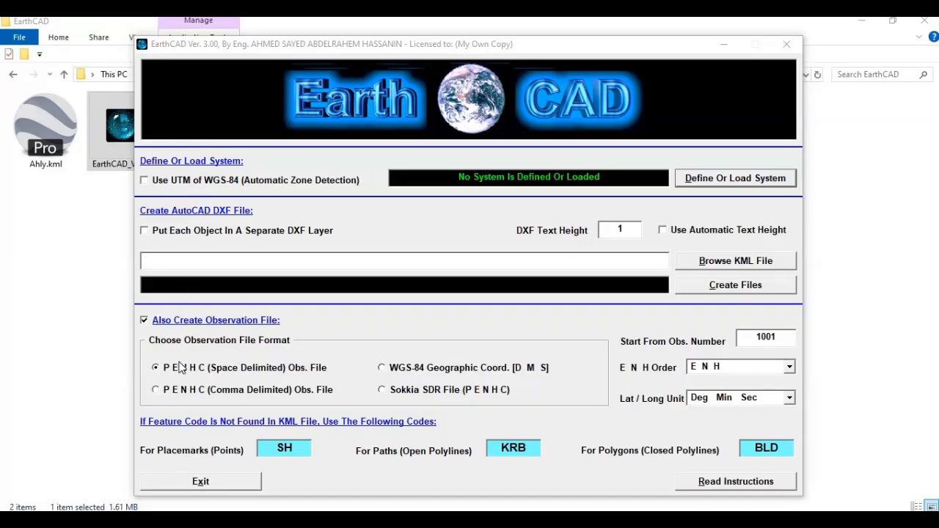
# - Convert Ahly.kml to a DXF and a space-delimited PENHC observation file, using UTM of WGS-84 with automatic zone detection
pyautogui.click(144, 181)
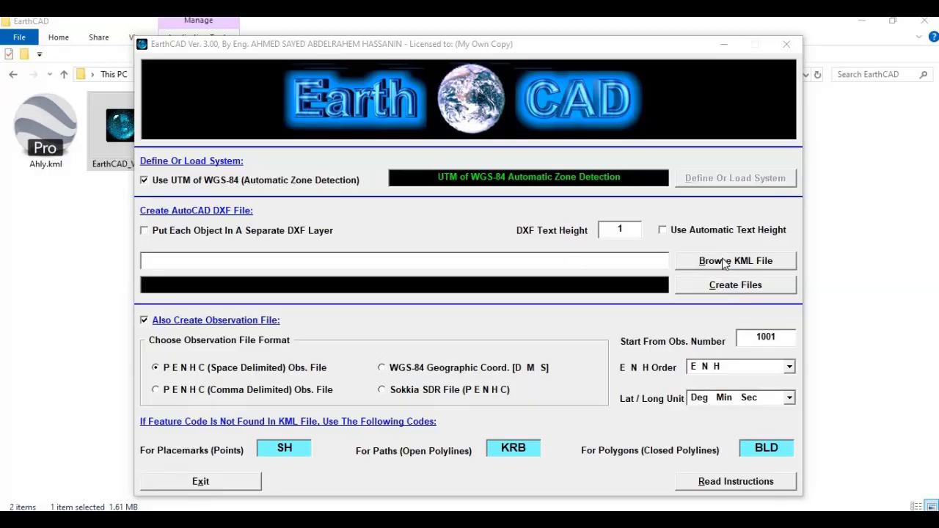
pyautogui.click(723, 261)
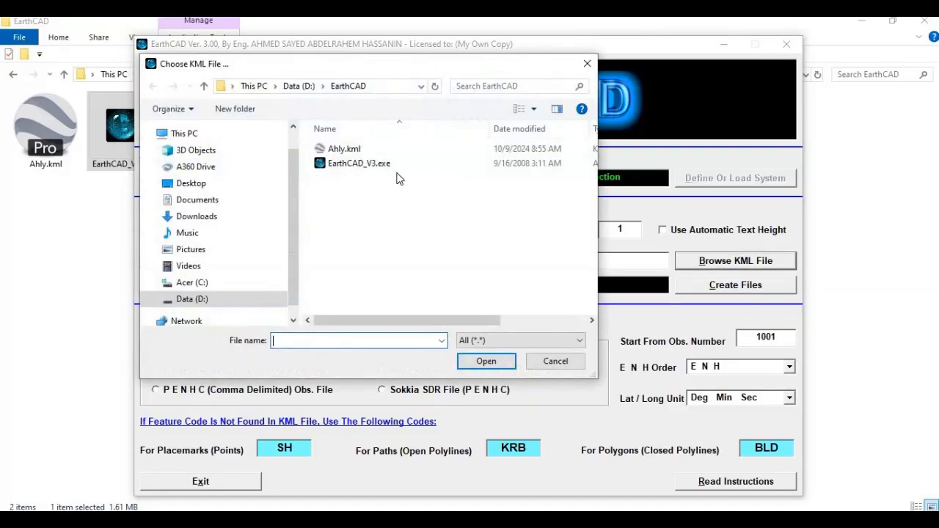
pyautogui.doubleClick(344, 151)
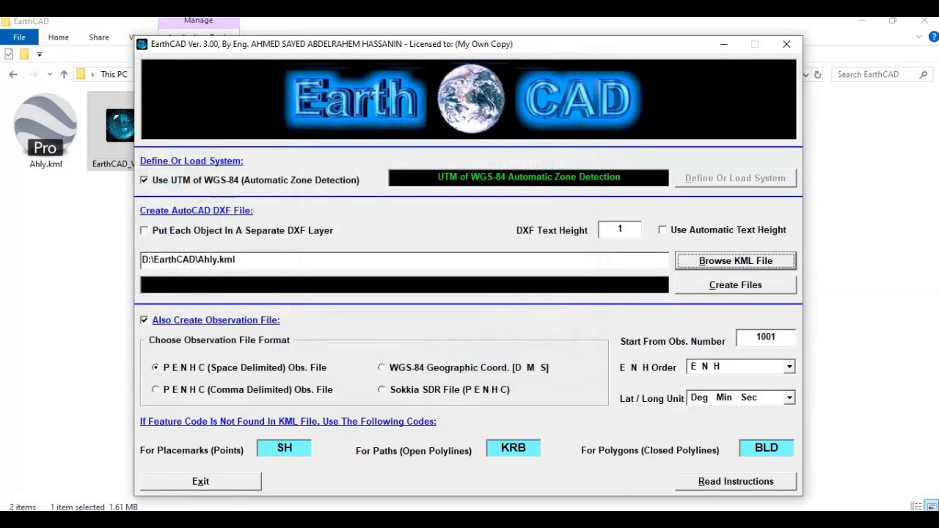
pyautogui.click(716, 290)
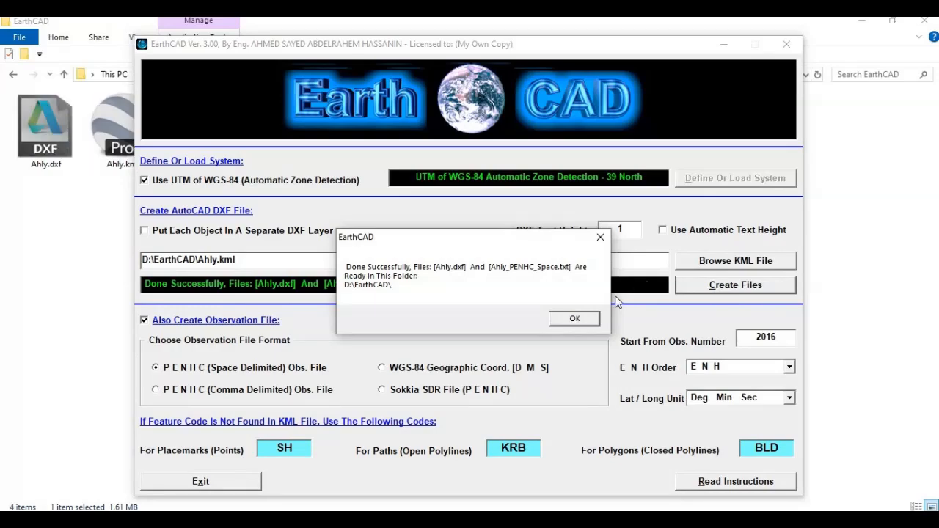
pyautogui.click(573, 320)
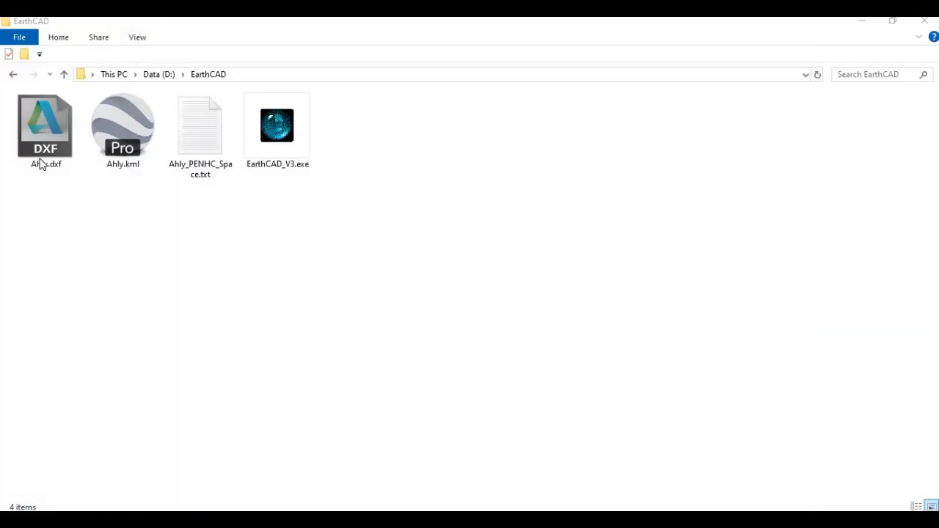
# - Locate the generated DXF and observation text files in the EarthCAD folder and open Ahly.dxf
pyautogui.click(41, 162)
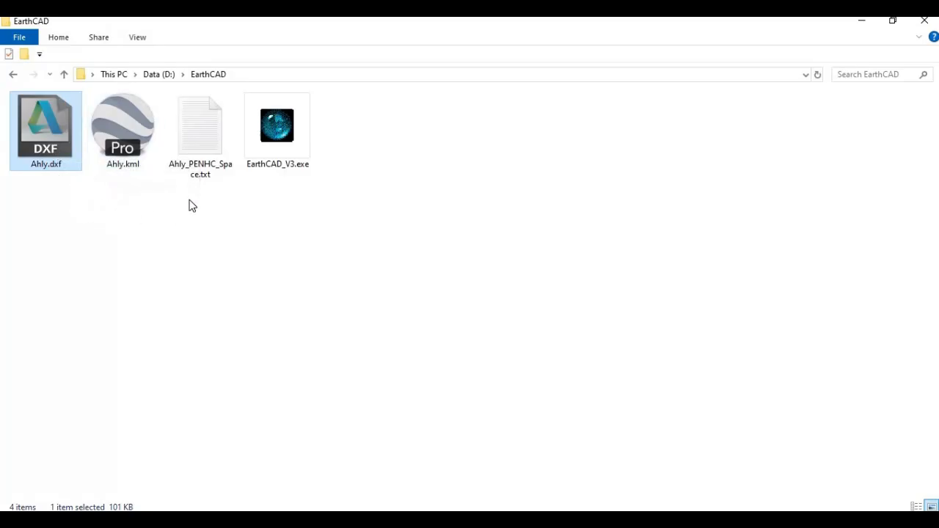
pyautogui.click(195, 142)
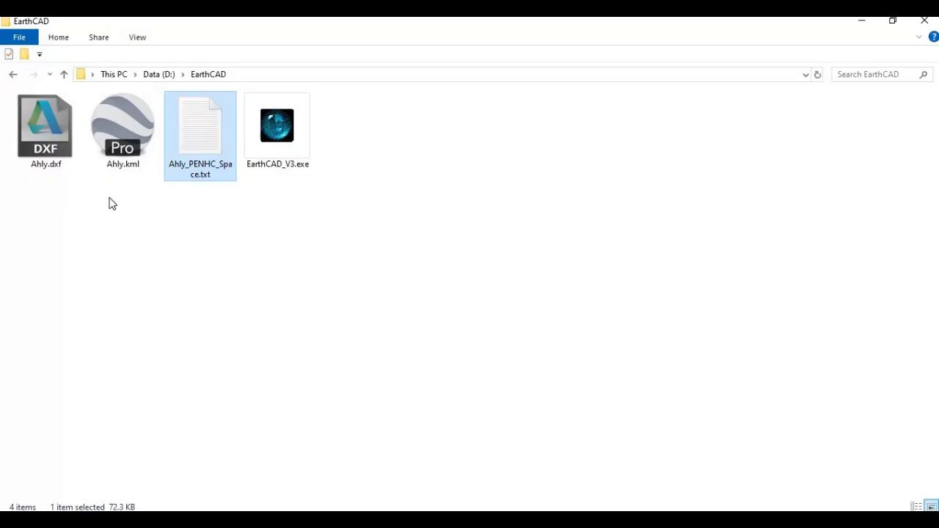
pyautogui.doubleClick(48, 138)
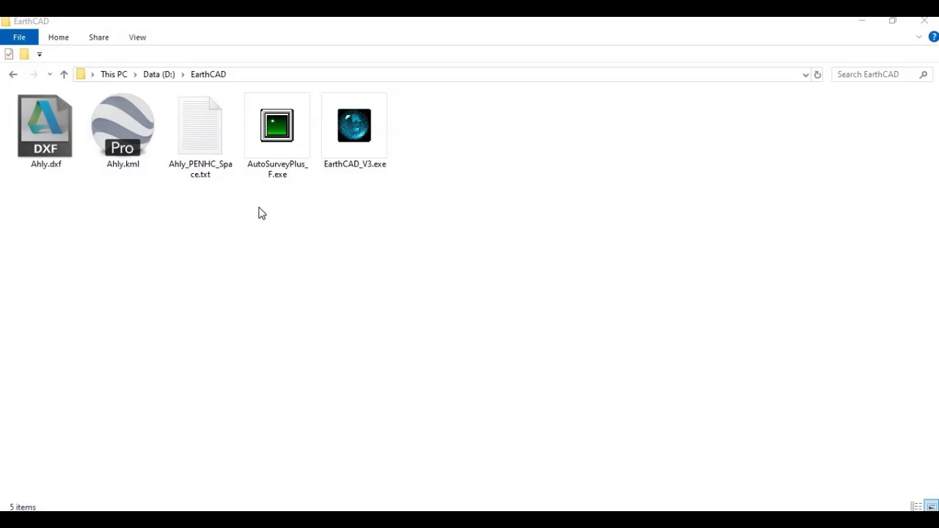
# - Switch to Notepad by opening Ahly_PENHC_Space.txt, and examine its point names, coordinates and feature codes in a maximized window
pyautogui.doubleClick(199, 144)
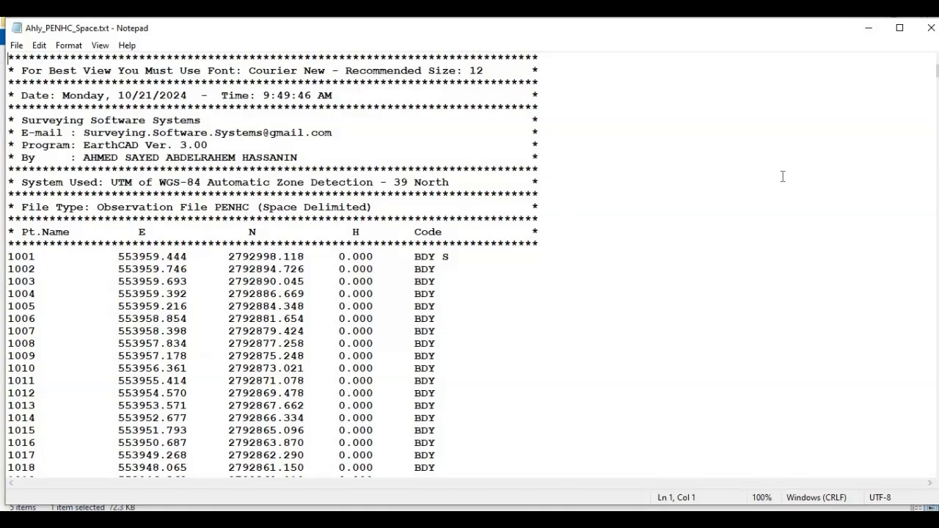
pyautogui.click(899, 28)
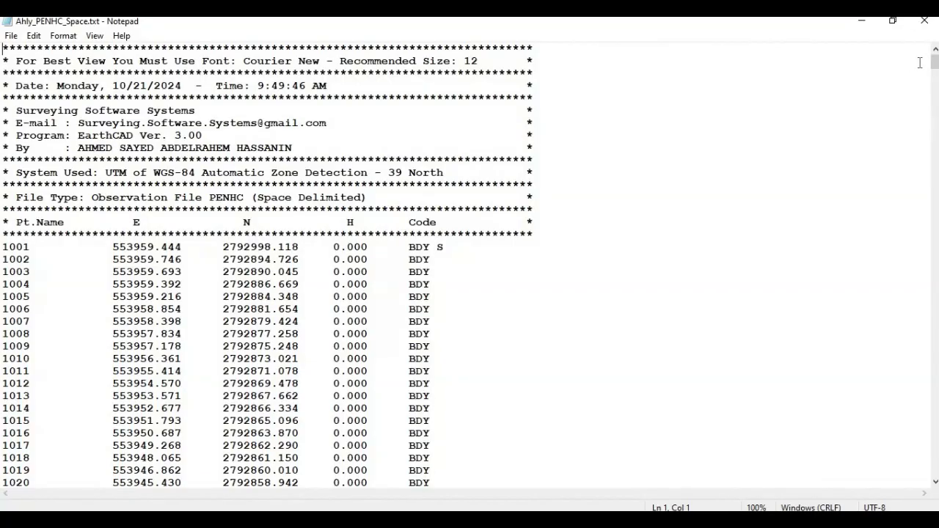
pyautogui.moveTo(934, 64); pyautogui.dragTo(727, 147)
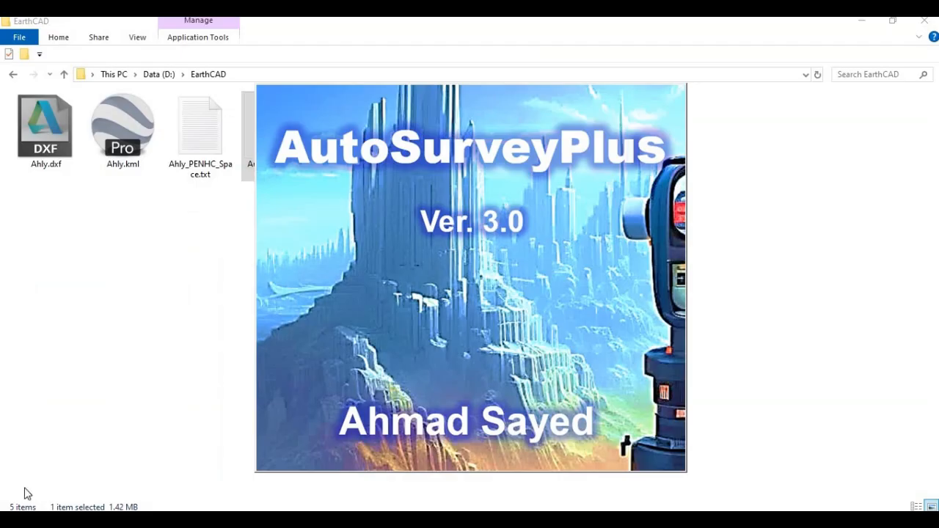